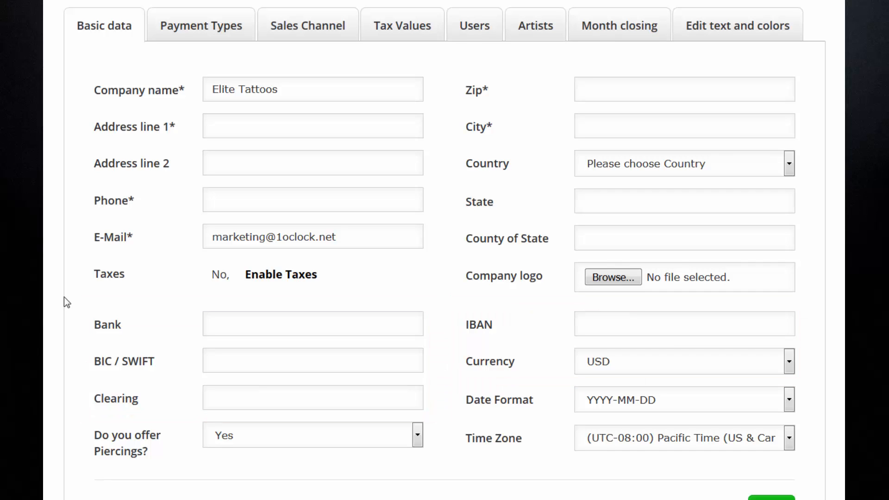
- Set TTT Logo.png as the company logo and save the basic data with address and bank details
left_click(613, 278)
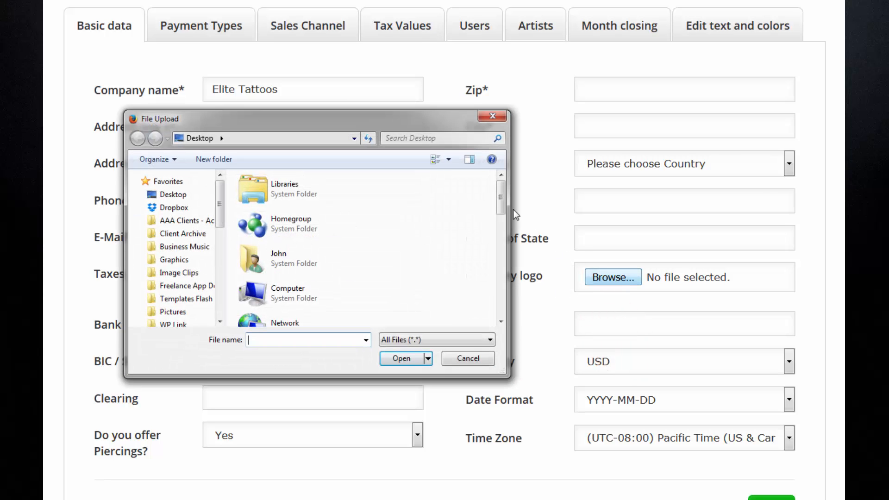
left_click_drag(503, 200, 503, 297)
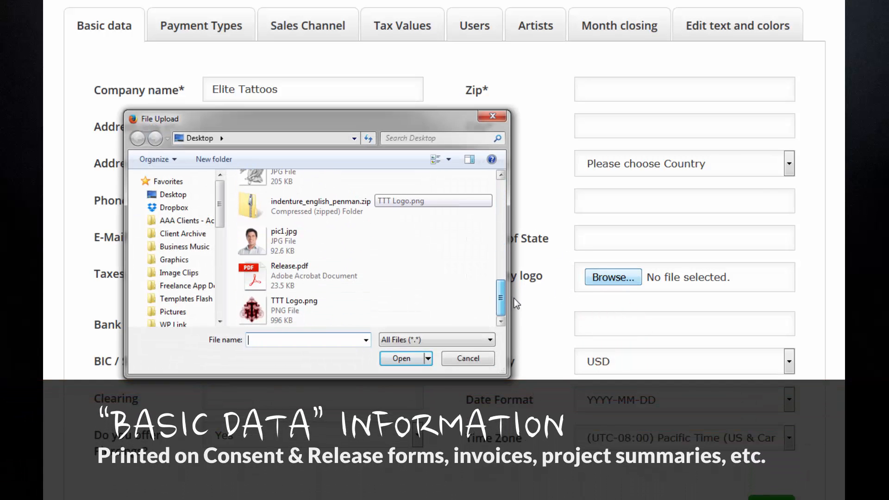
double_click(280, 307)
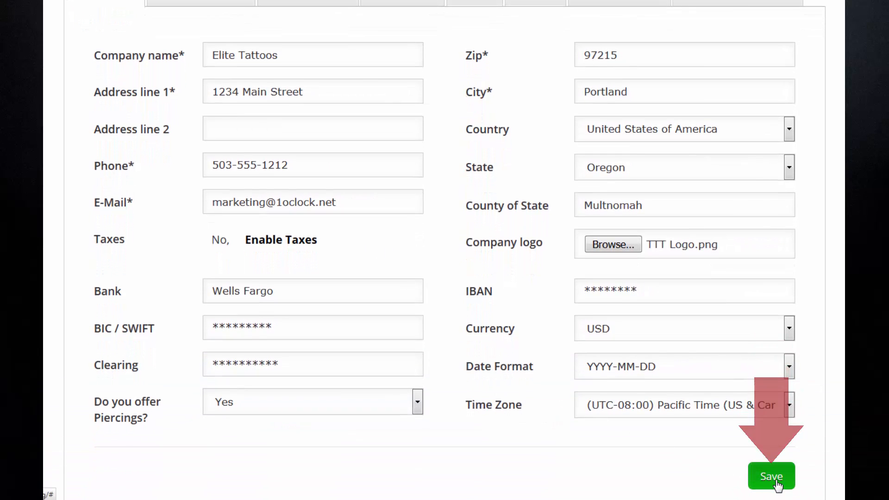
left_click(771, 477)
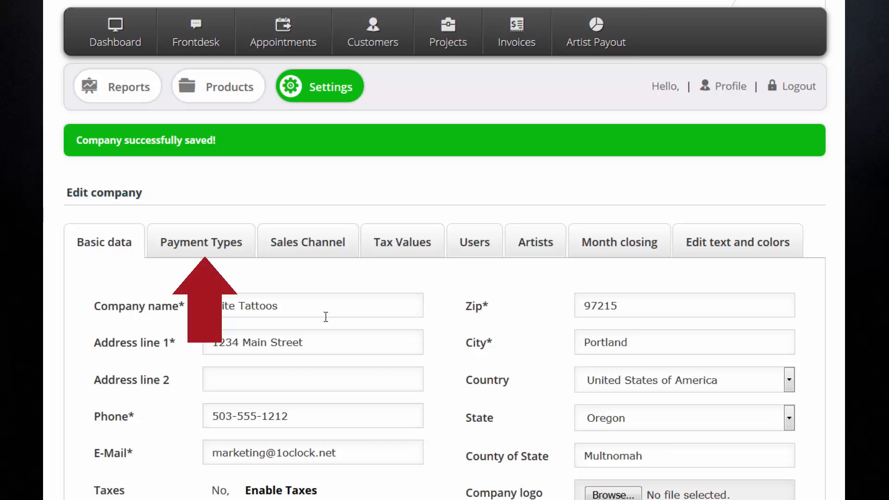
- Show the Payment Types list with Bank Transfer, Cash, Credit Card, PayPal and Voucher
left_click(214, 243)
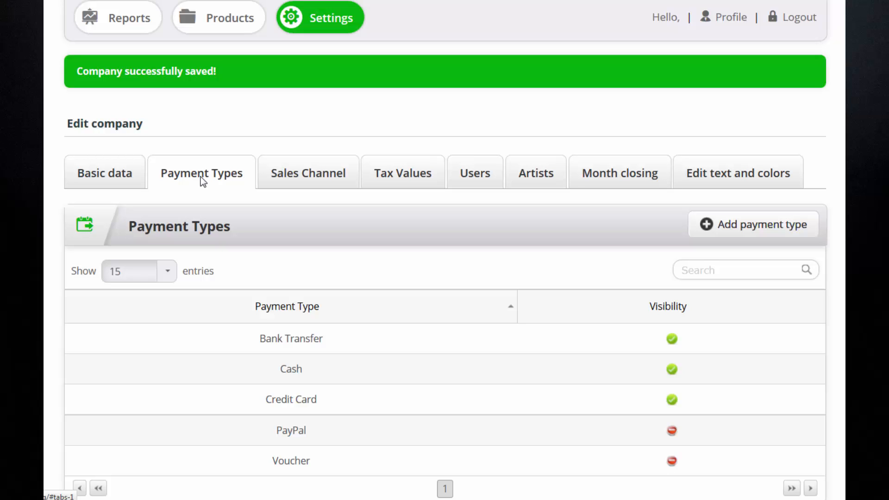
- Add Payoneer as a new visible payment type
left_click(757, 224)
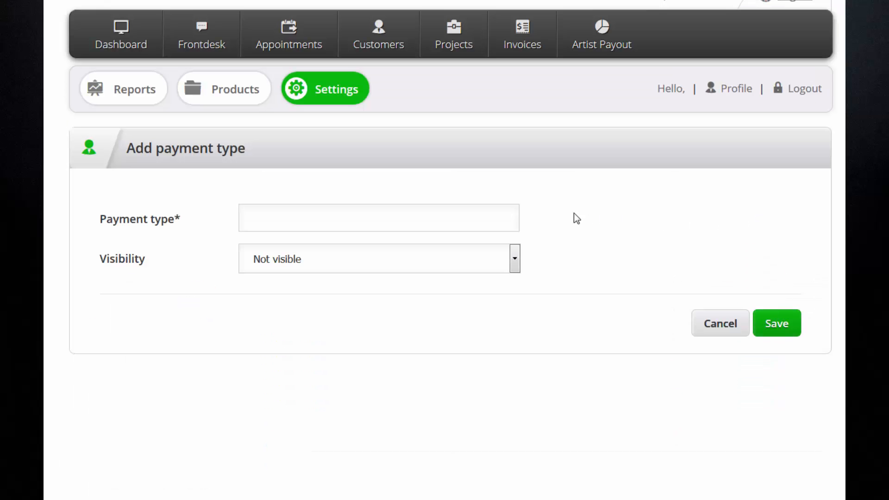
left_click(495, 218)
type("Payoneer")
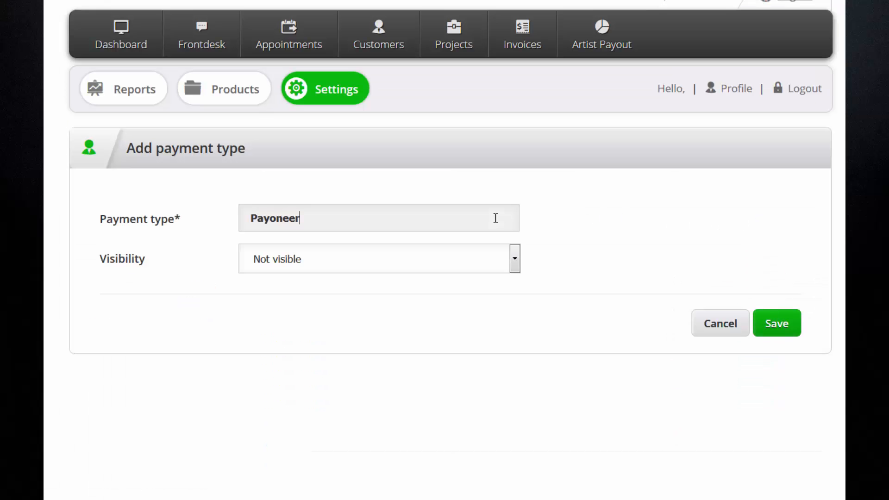
left_click(515, 258)
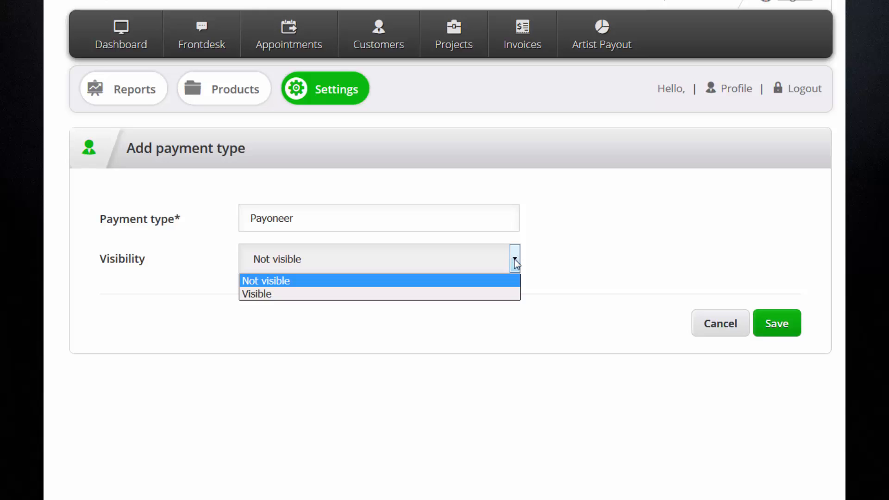
left_click(506, 294)
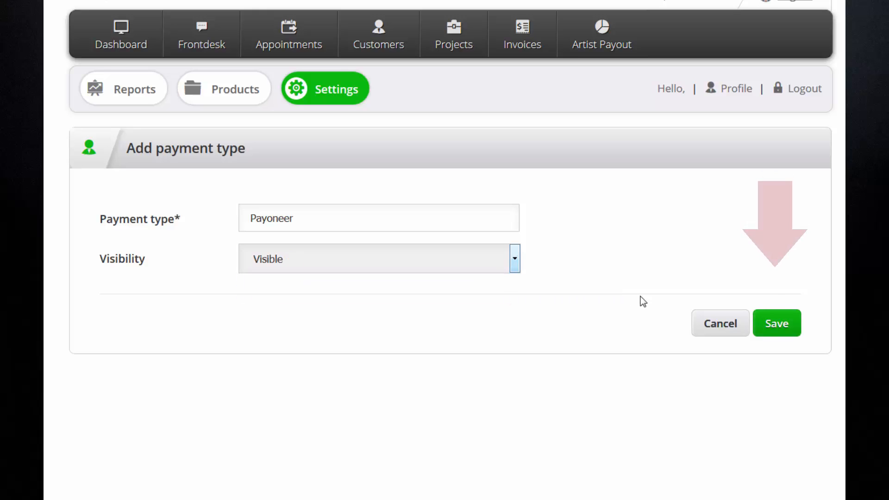
left_click(772, 326)
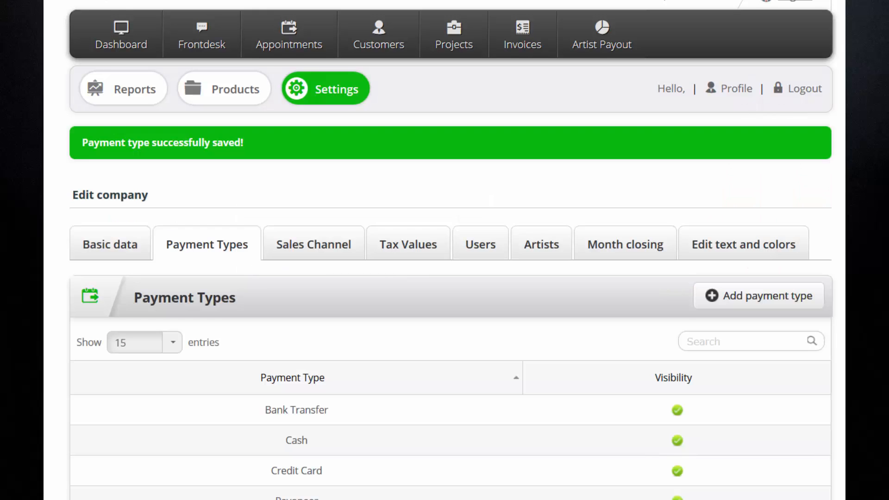
- Change the Payoneer payment type to not visible and save it
scroll(788, 225, "down", 3)
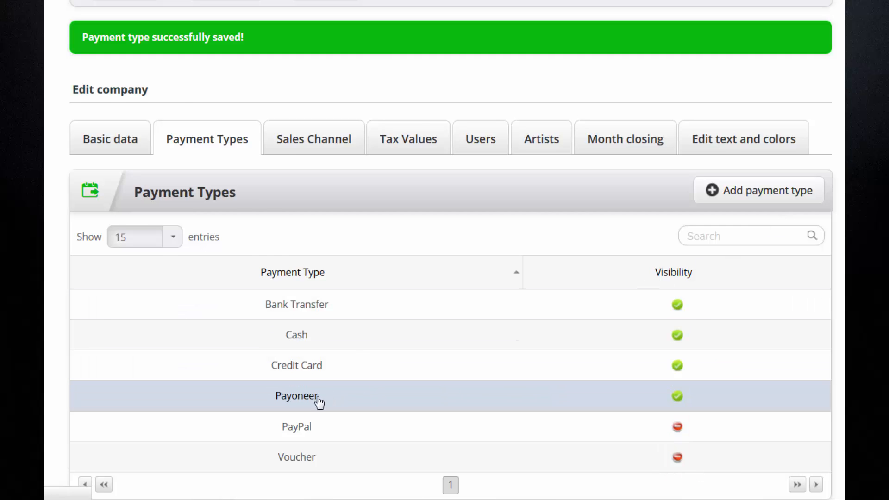
left_click(317, 401)
left_click(522, 254)
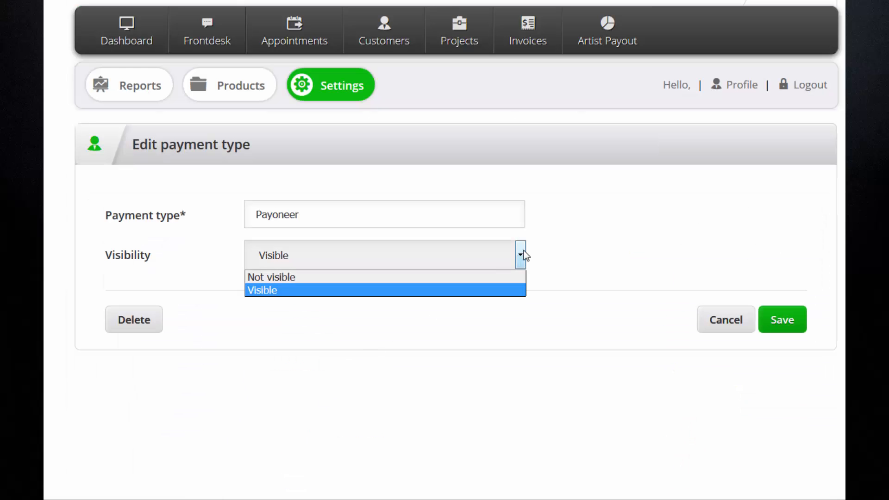
left_click(505, 280)
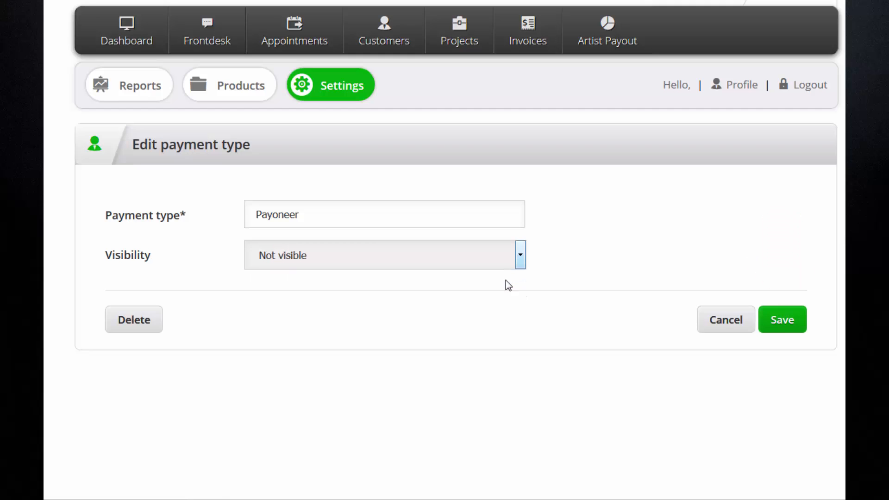
left_click(772, 319)
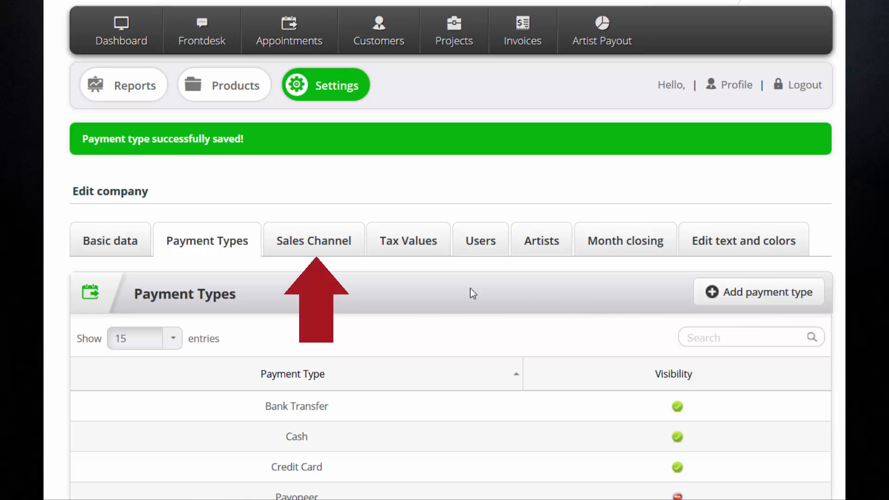
- Show the Sales channels list and check the referral source choices on a customer form
left_click(322, 245)
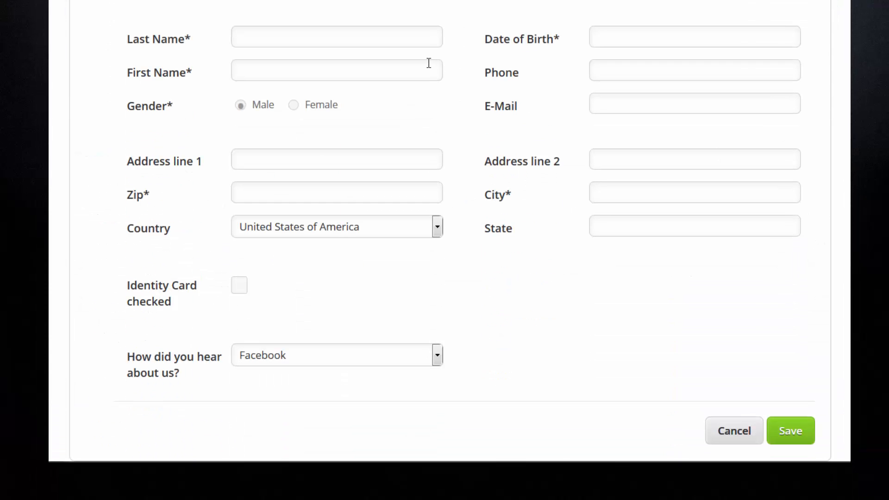
left_click(438, 356)
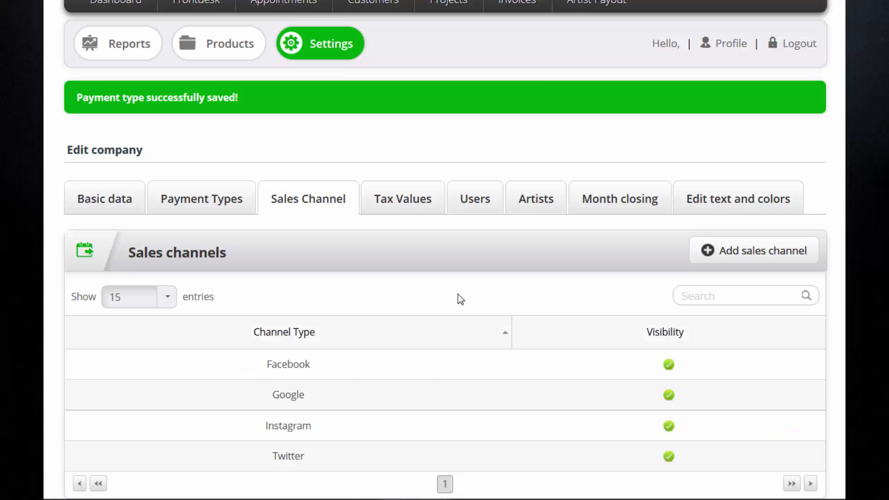
- Add SnapChat as a visible sales channel, then reopen its entry and close it unchanged
left_click(722, 252)
left_click(504, 213)
type("SnapChat")
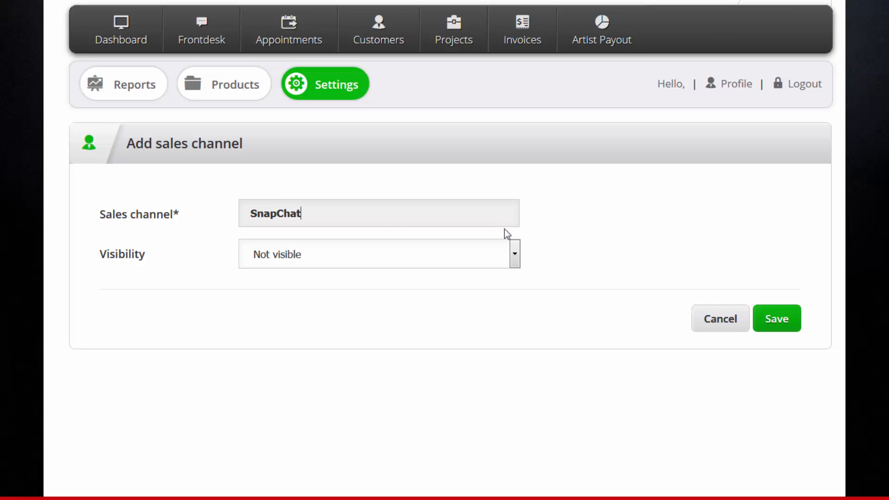
left_click(514, 250)
left_click(510, 291)
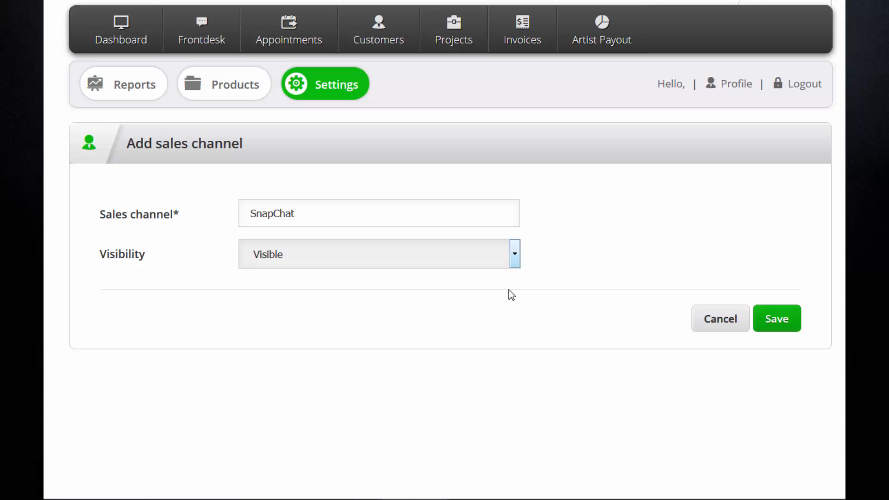
left_click(784, 320)
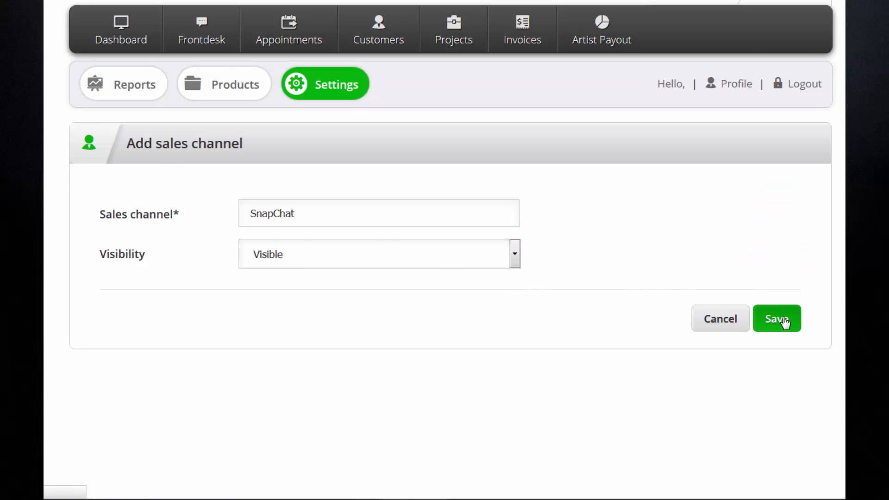
scroll(787, 326, "down", 2)
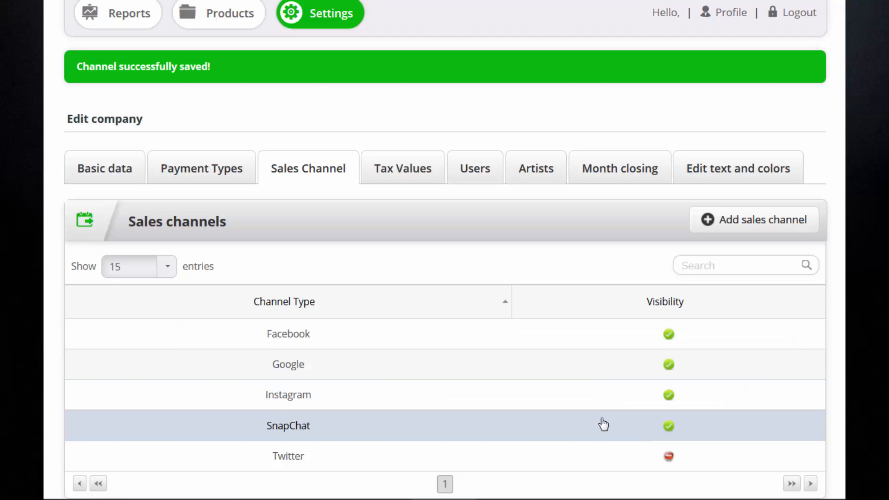
left_click(602, 422)
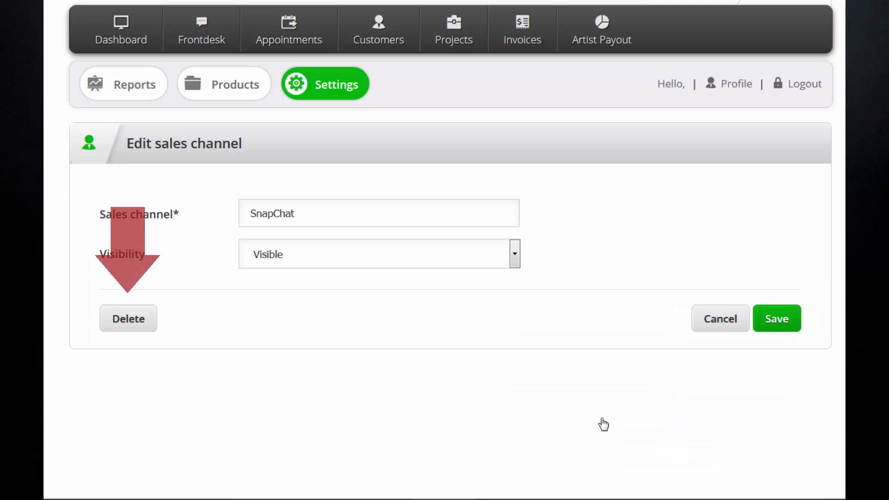
left_click(717, 329)
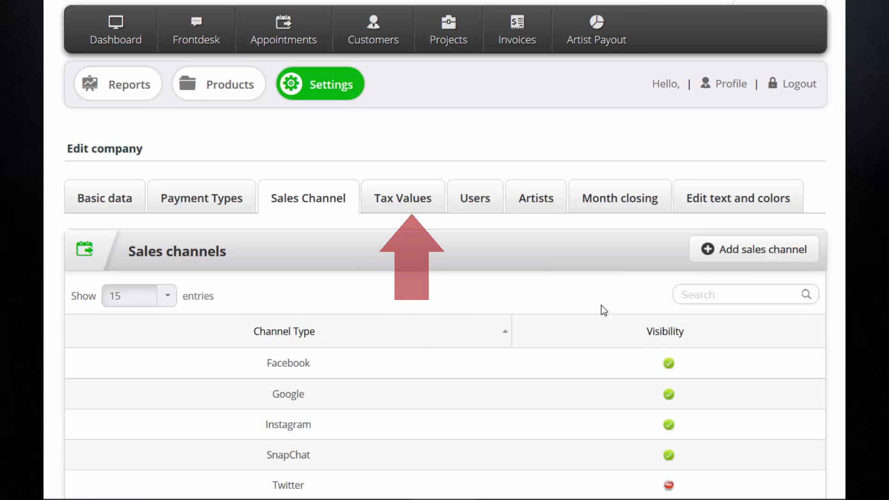
- Show the Tax Values list with its single 0.00 basic tax rate
left_click(414, 203)
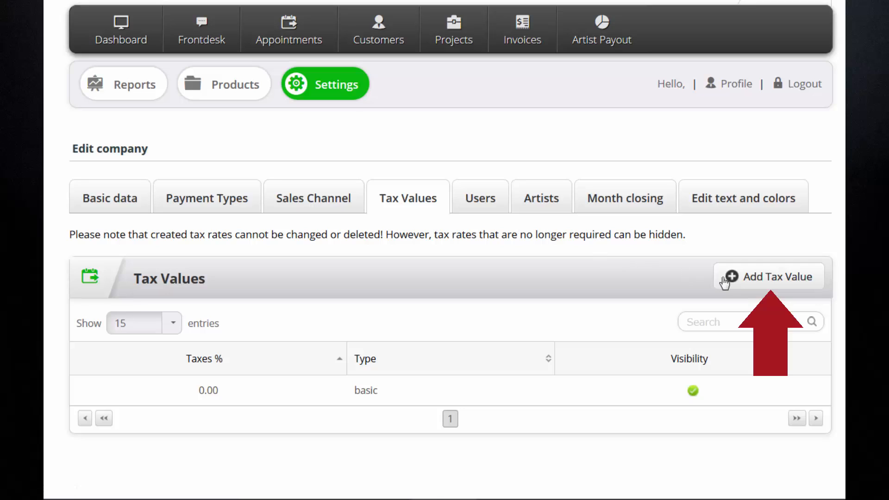
- Add a visible 7.00 custom tax rate, then show the Users list
left_click(748, 280)
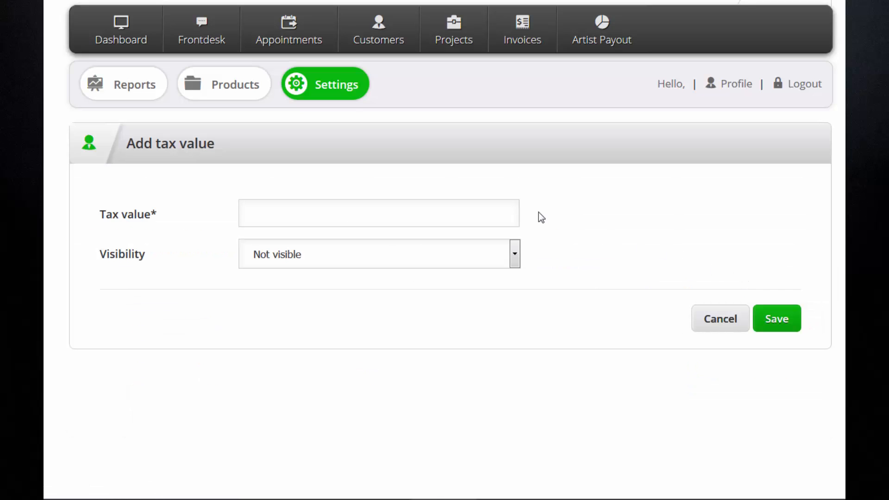
left_click(510, 210)
type("7.00")
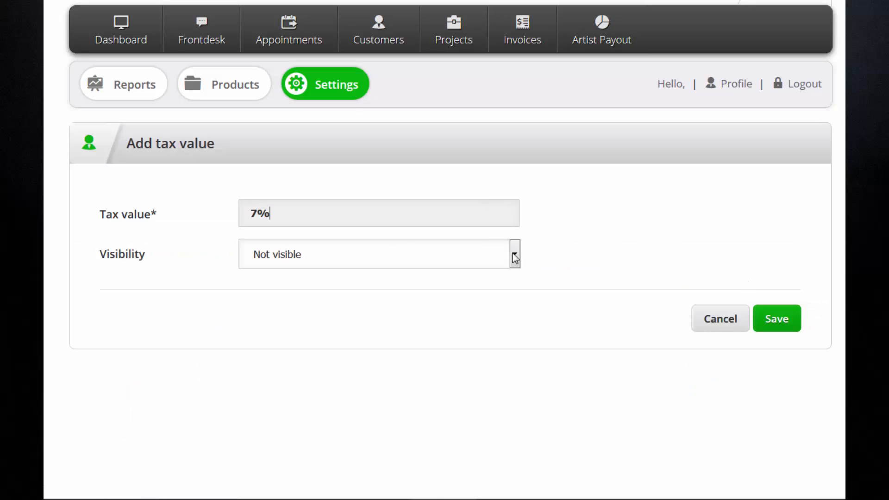
left_click(514, 255)
left_click(513, 289)
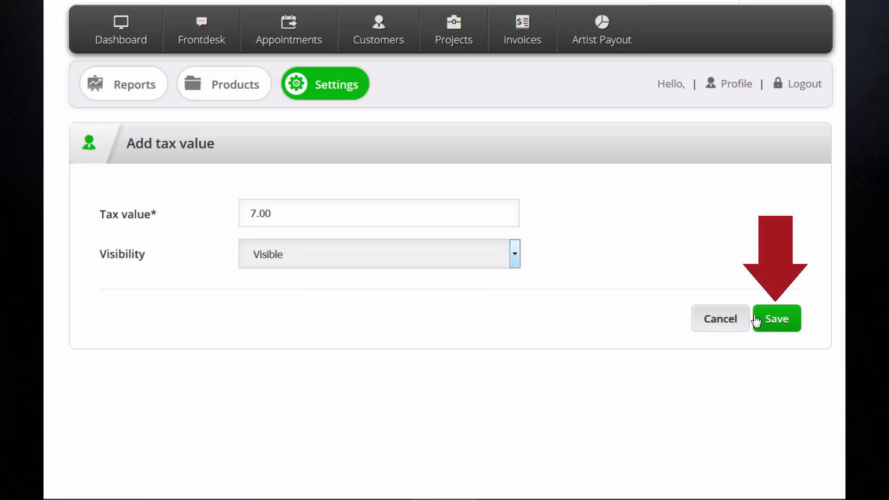
left_click(774, 324)
scroll(782, 318, "down", 1)
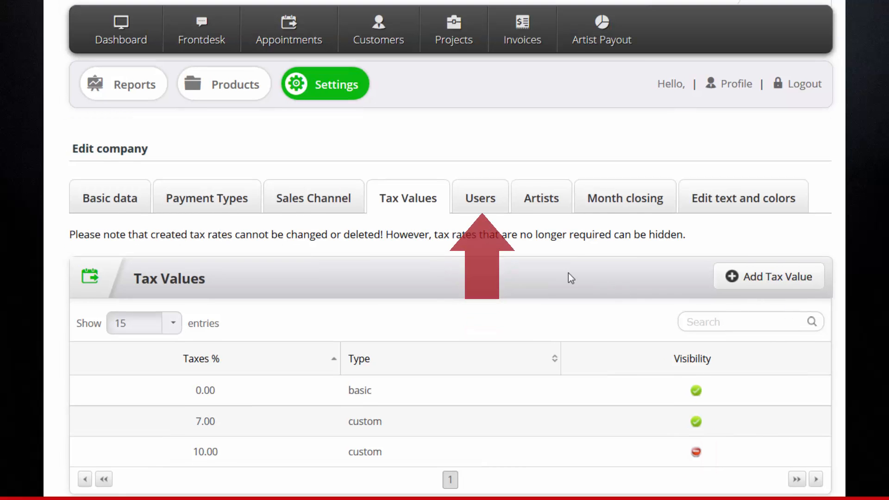
left_click(477, 204)
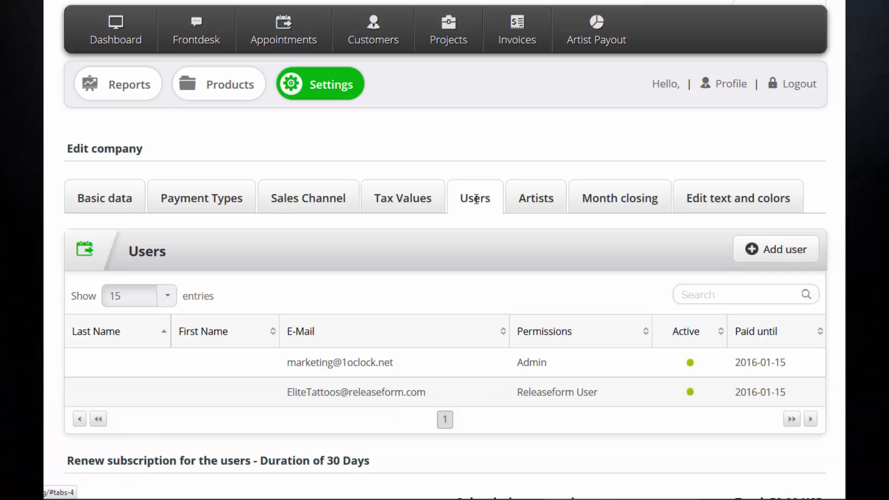
- Add an active user with Normal User permissions, entering their last name, first name and e-mail
left_click(786, 259)
left_click(426, 212)
key("Tab")
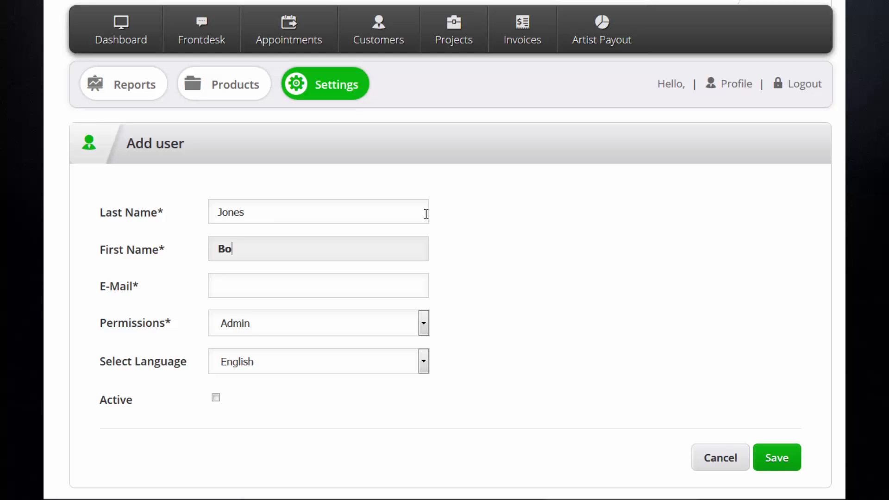
key("Tab")
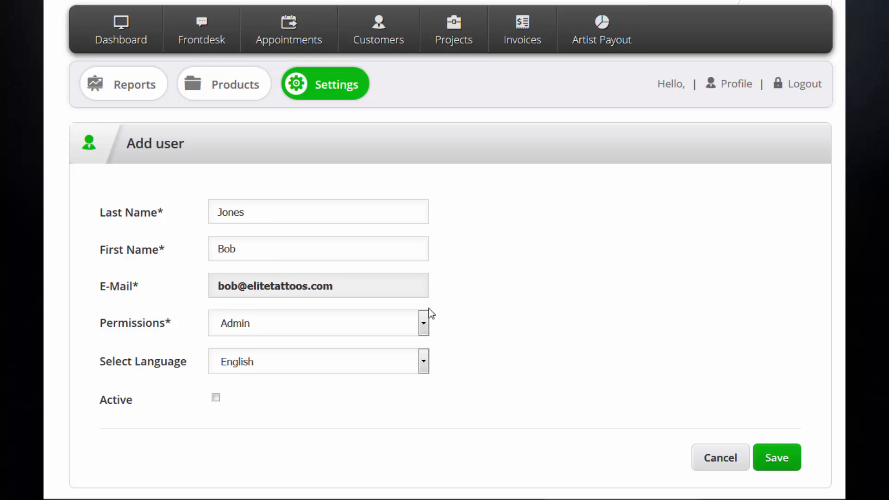
left_click(424, 320)
left_click(414, 357)
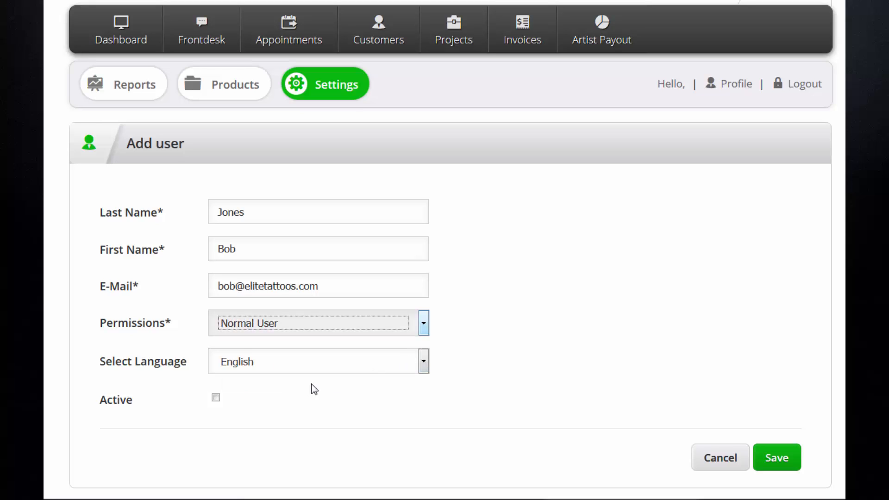
left_click(216, 398)
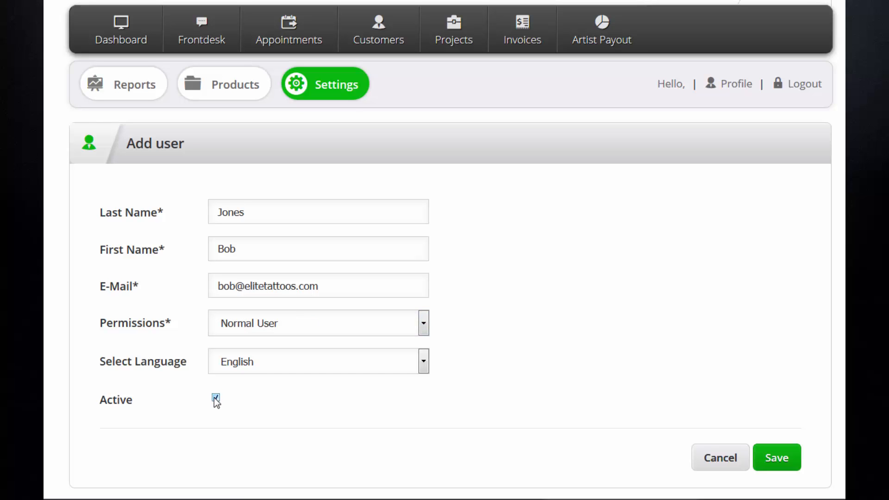
left_click(781, 461)
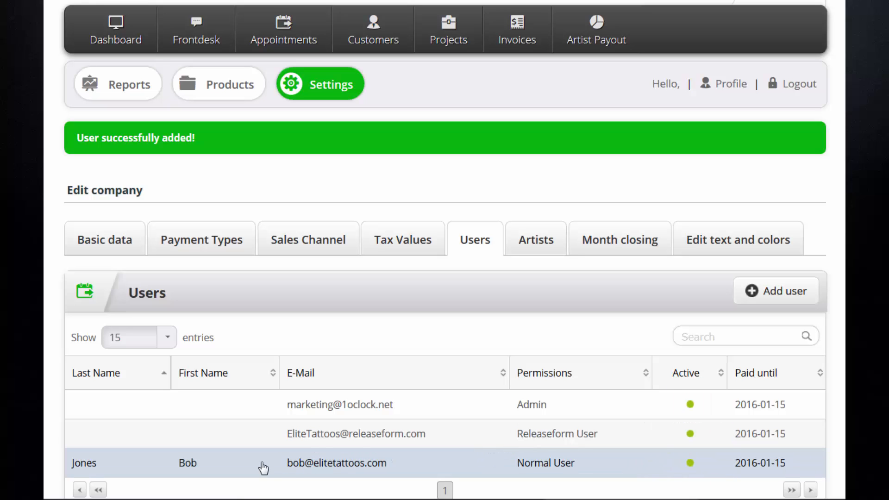
- Reopen the new user's entry without changes, then show the Artists list
left_click(262, 468)
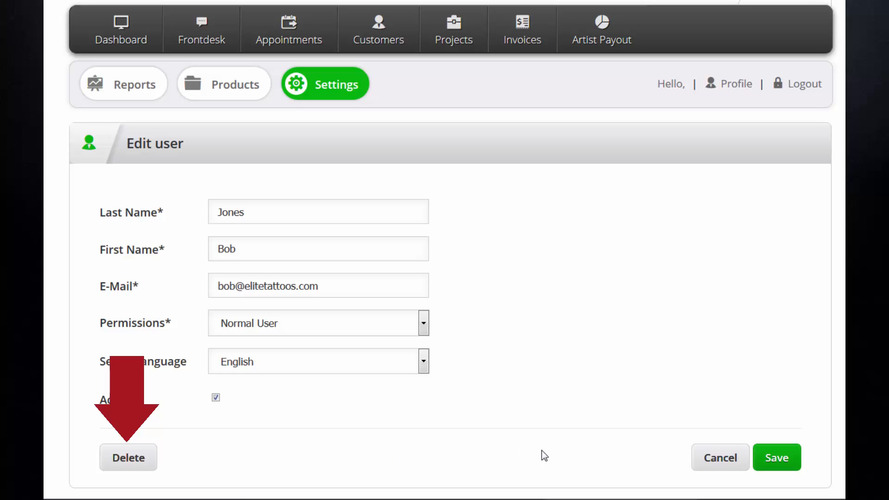
left_click(711, 460)
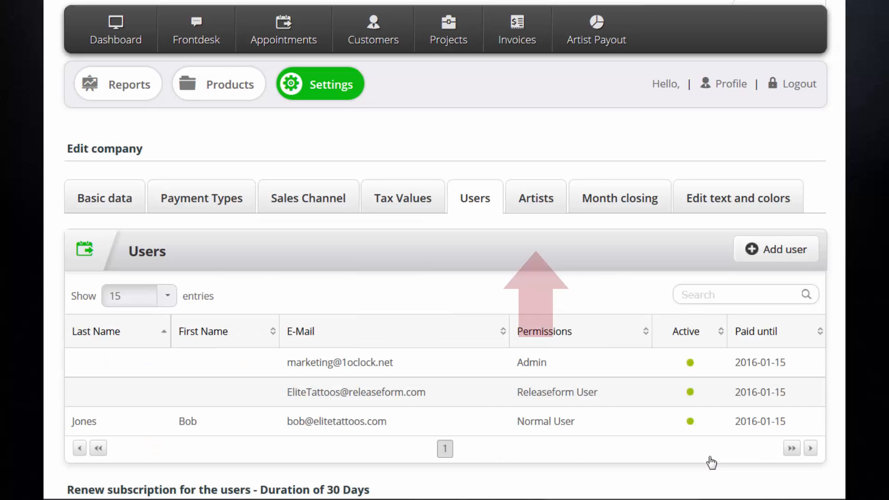
left_click(548, 200)
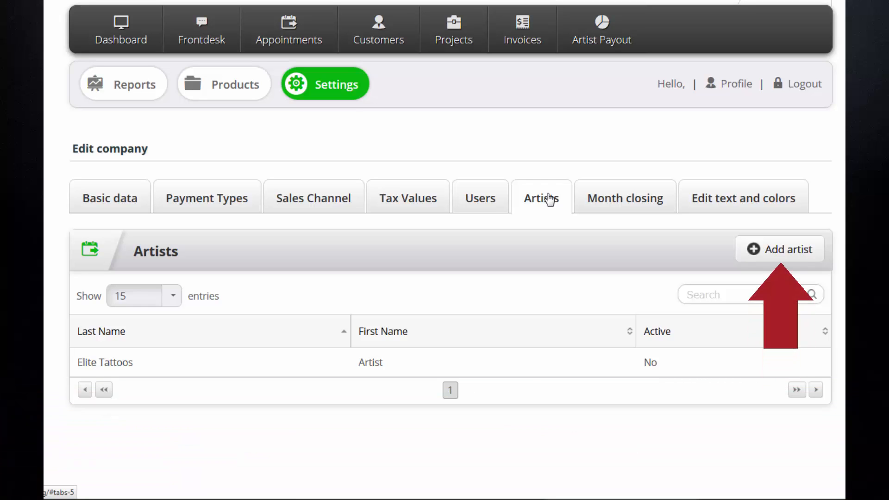
- Add an active artist with their name, 50% commission and 100.00 deposit, then reopen it unchanged
left_click(750, 249)
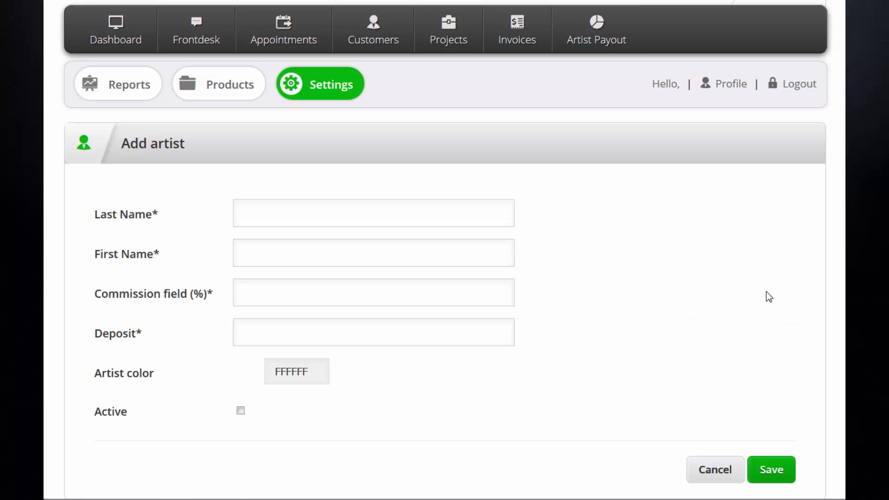
left_click(469, 218)
key("Tab")
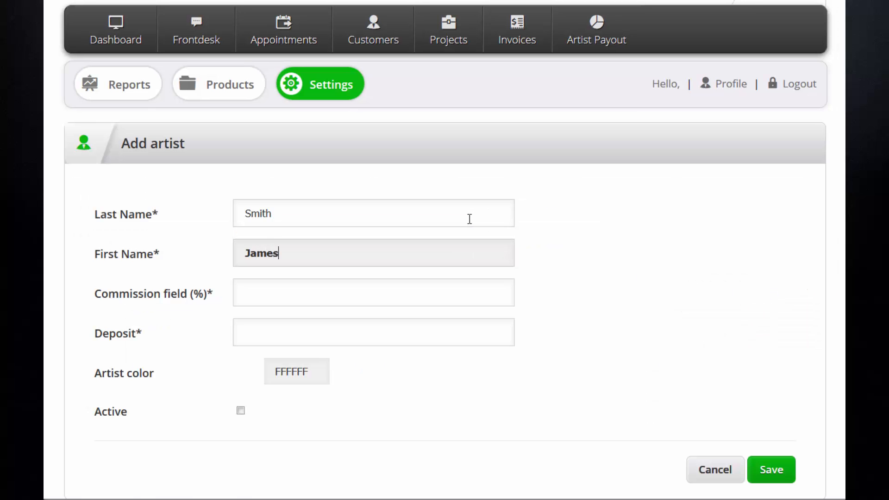
key("Tab")
type("50")
key("Tab")
type("100")
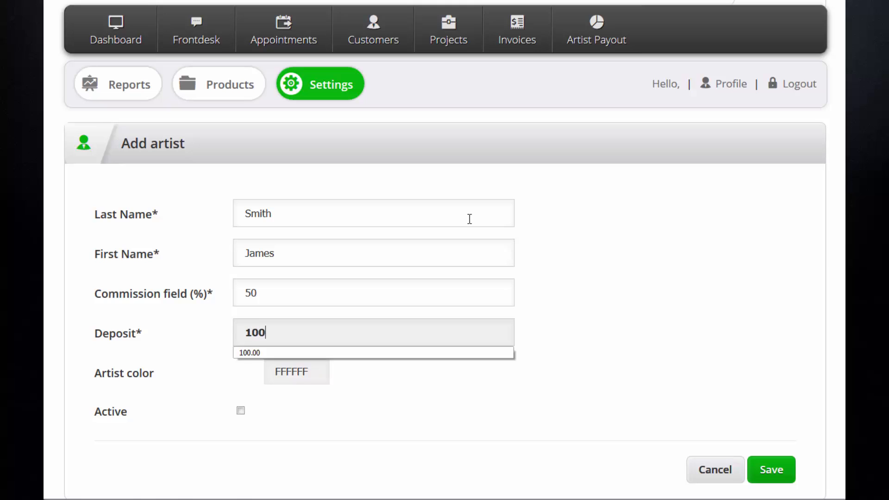
key("Tab")
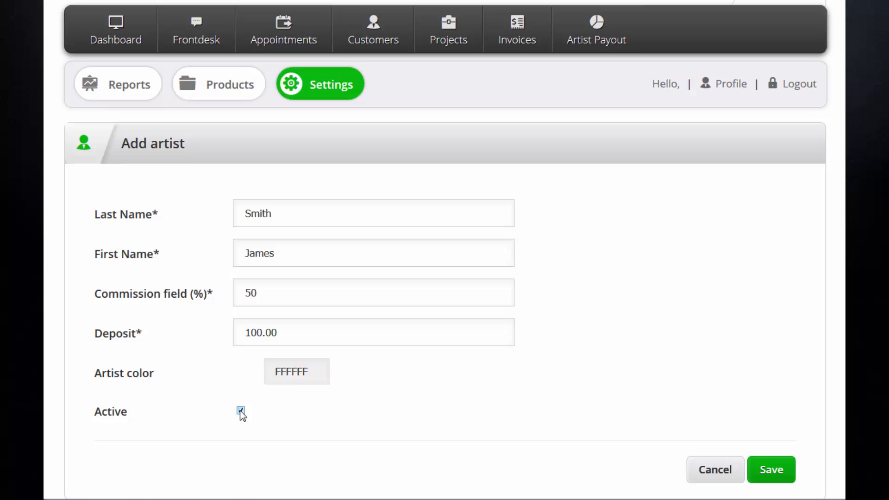
left_click(767, 471)
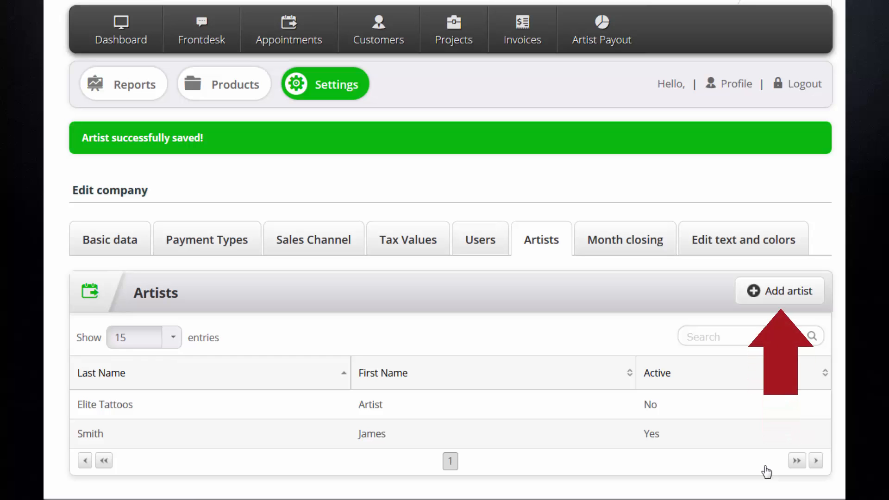
left_click(513, 438)
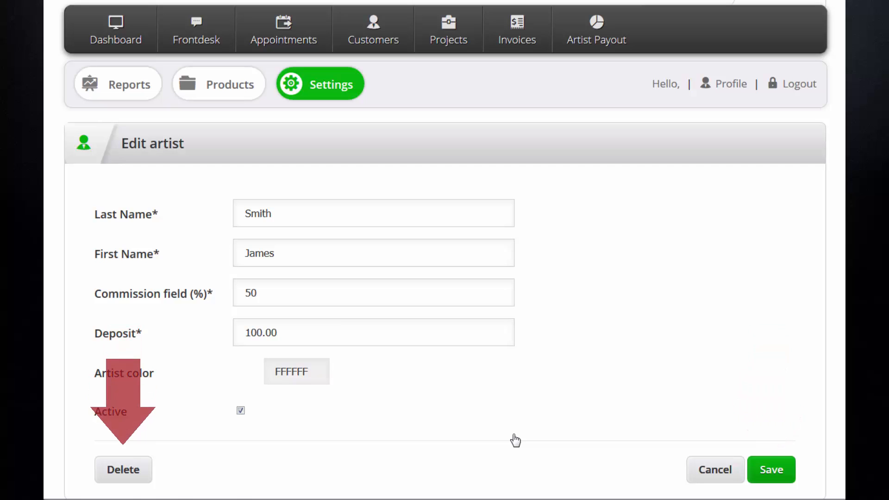
left_click(716, 470)
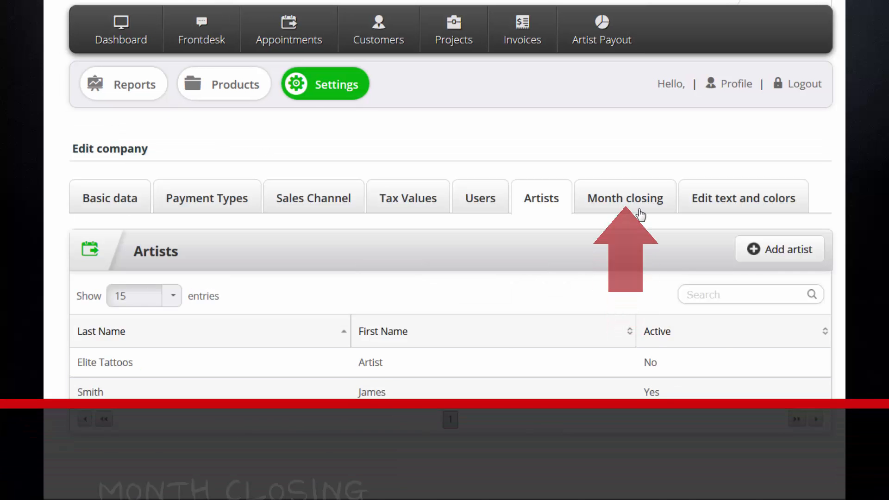
- Close the month of November 2015 in the Month closing tab
left_click(627, 202)
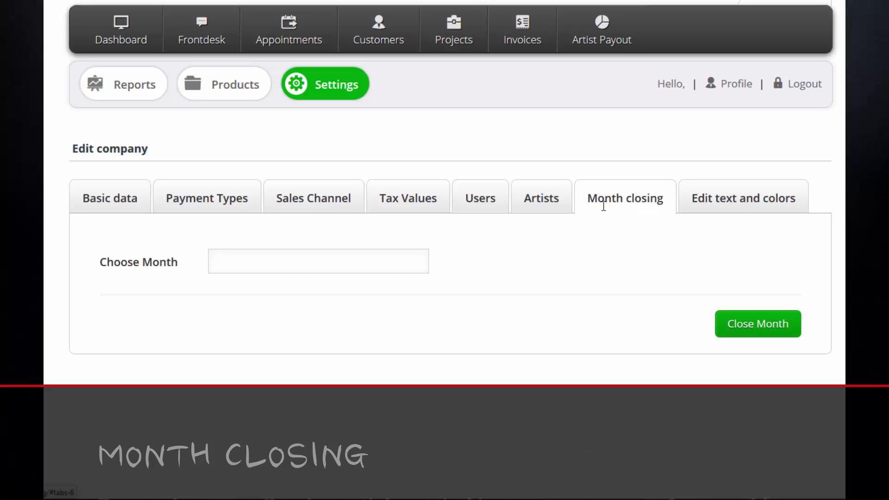
left_click(403, 261)
left_click(310, 287)
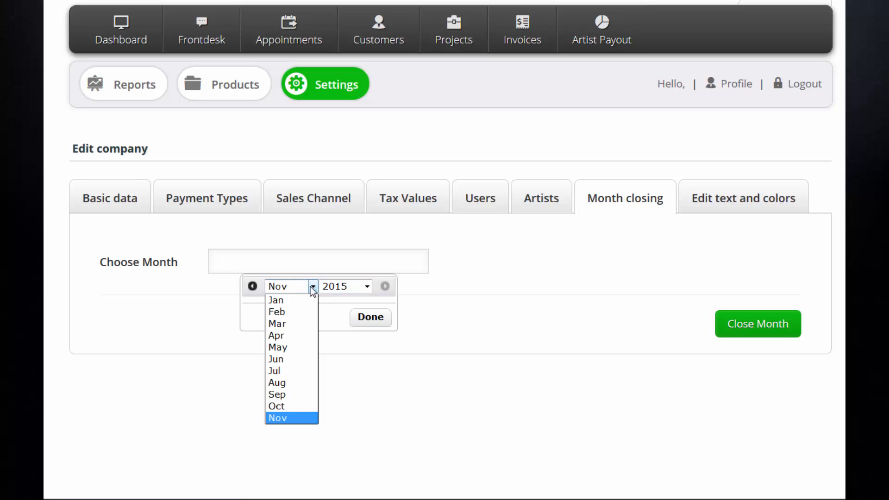
left_click(310, 287)
left_click(366, 287)
left_click(366, 287)
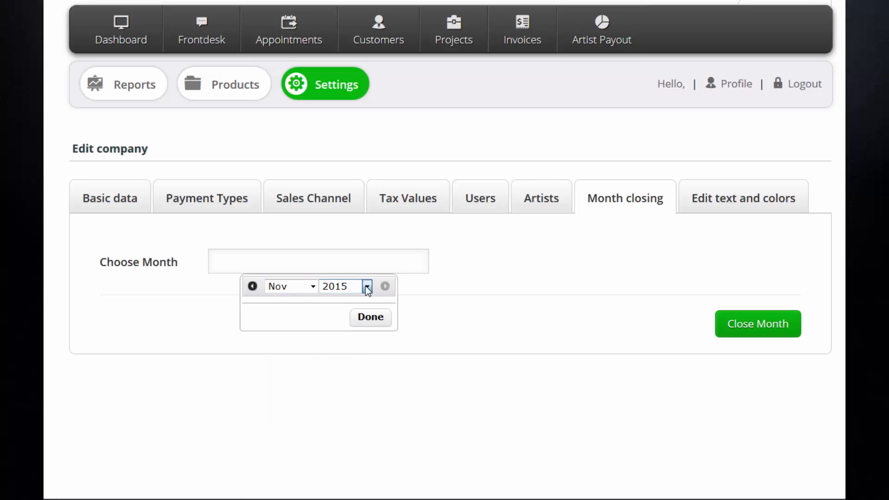
left_click(371, 317)
left_click(746, 323)
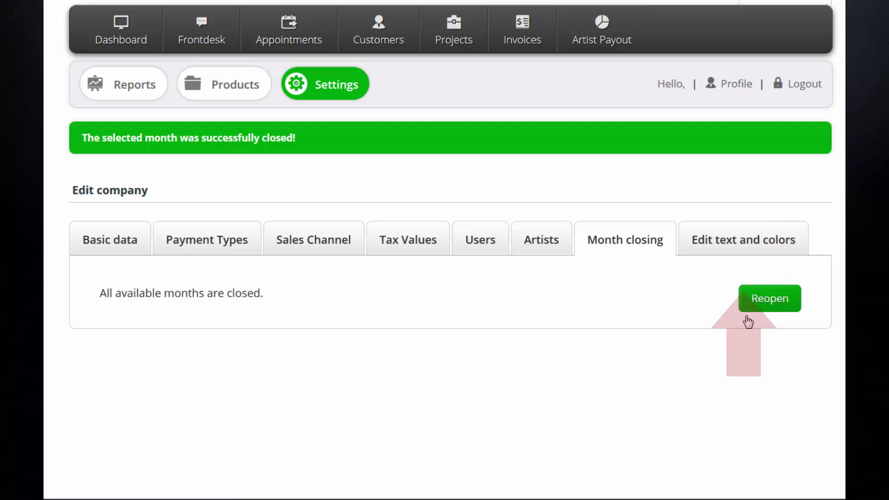
- Set the header colour to red with hex value FF0000
left_click(745, 235)
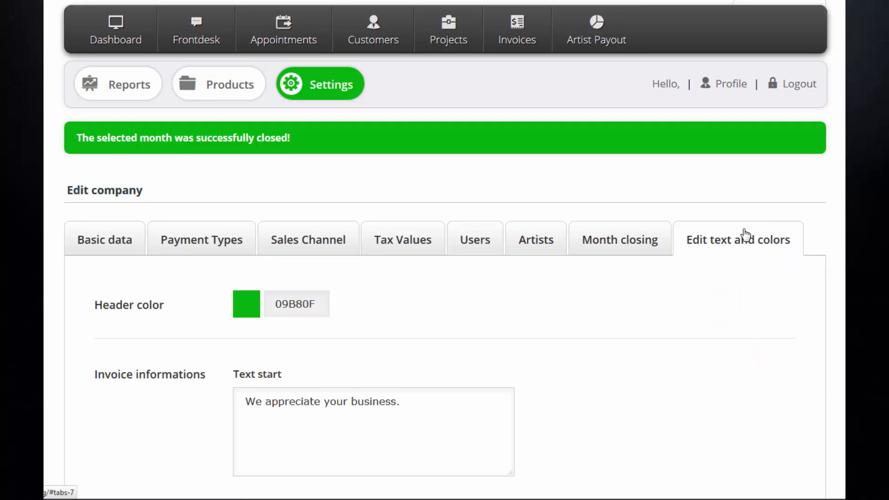
left_click(295, 301)
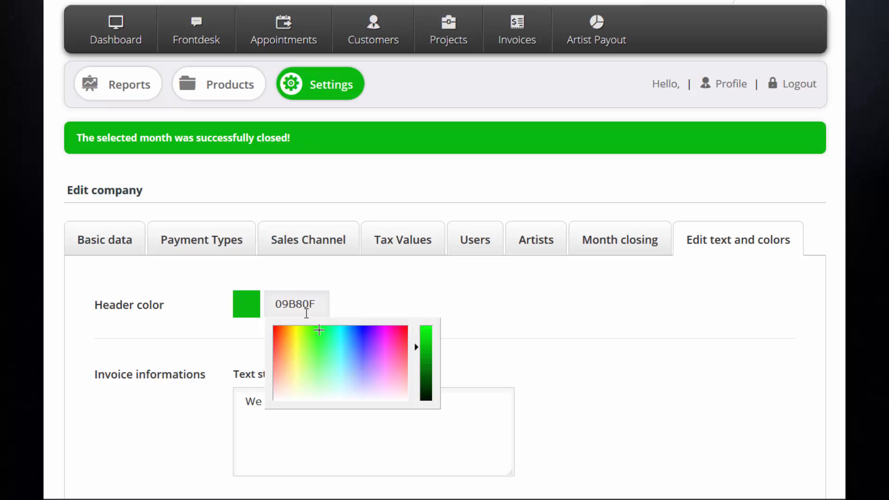
left_click_drag(363, 332, 353, 339)
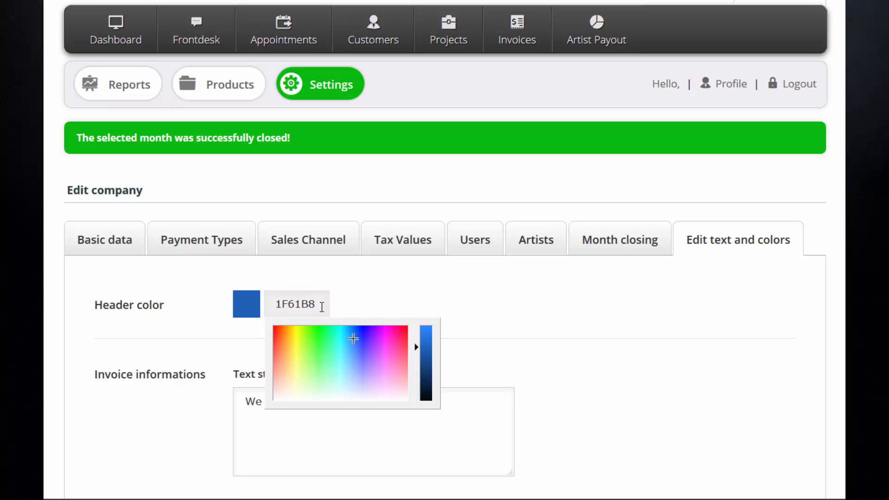
left_click_drag(321, 304, 235, 304)
type("ff0000")
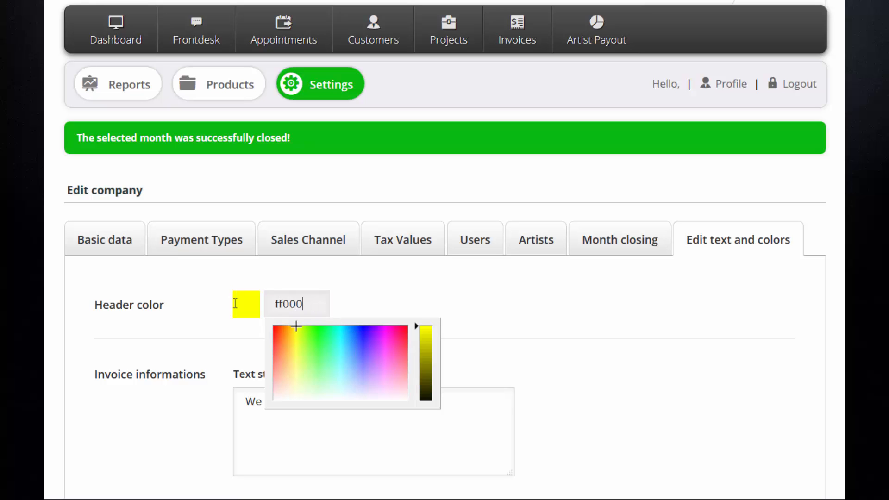
left_click(209, 326)
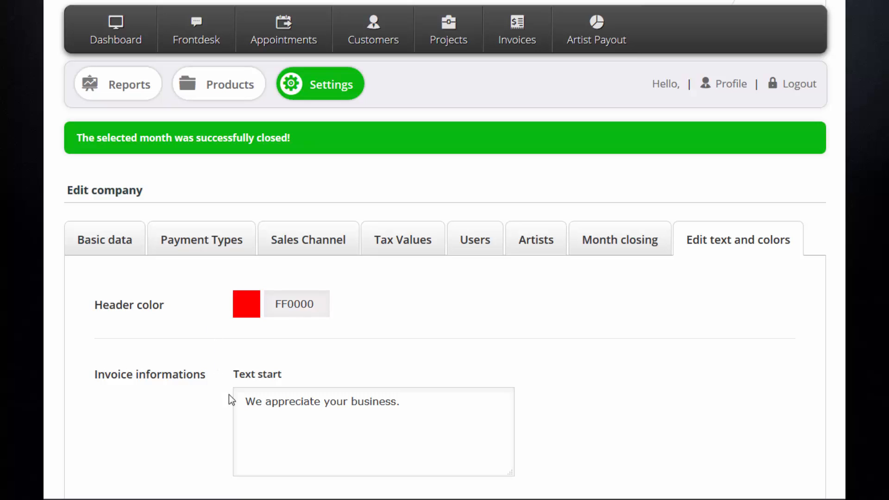
- Replace 'We appreciate' so the invoice opening text reads 'Thank you for your business.'
left_click_drag(320, 405, 209, 383)
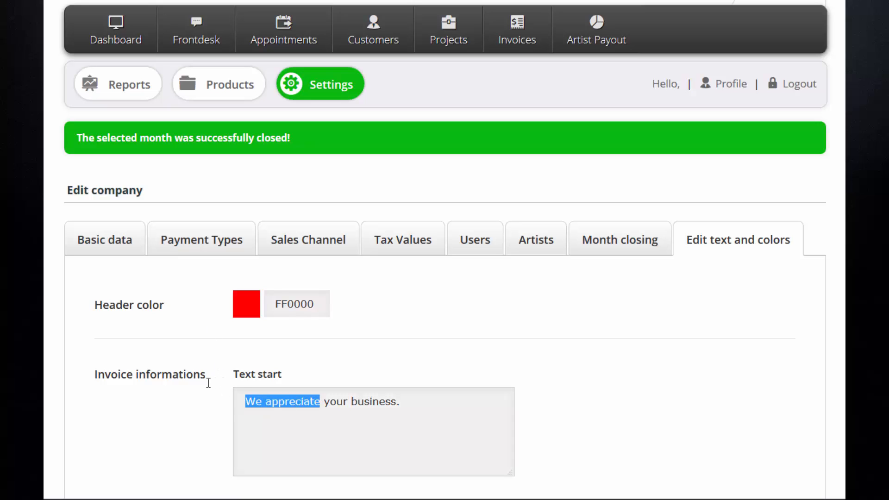
type("Thank you for")
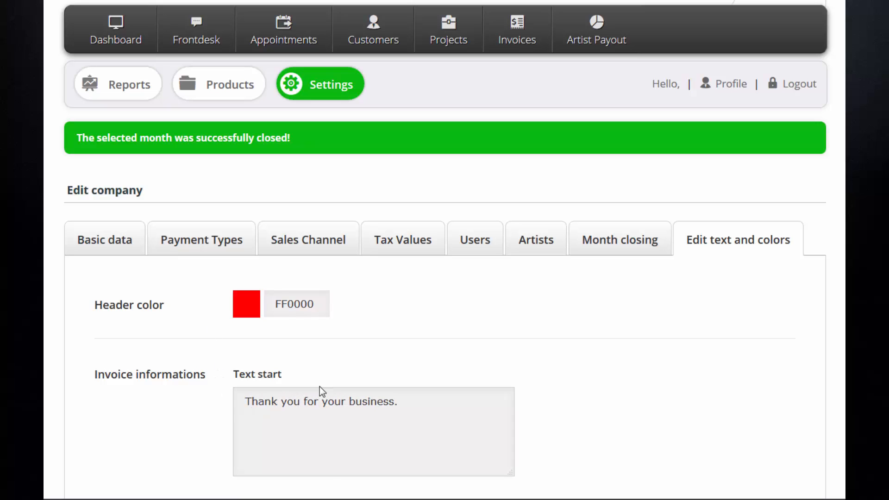
scroll(231, 377, "down", 4)
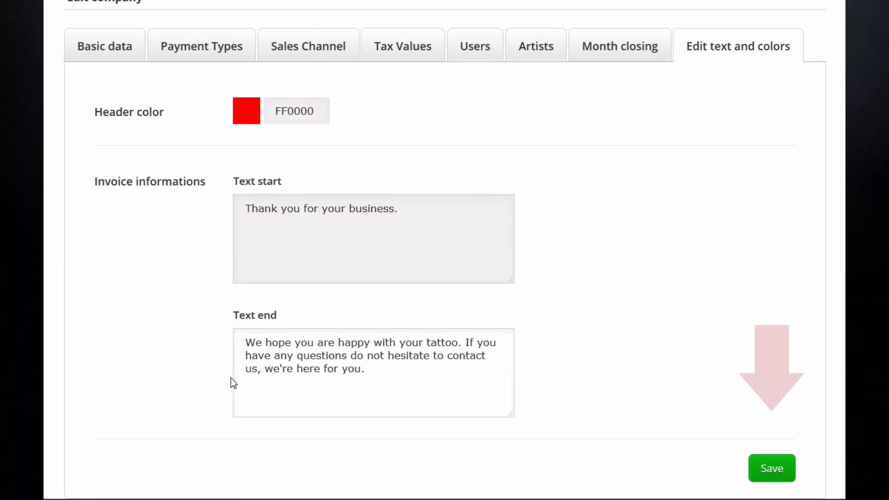